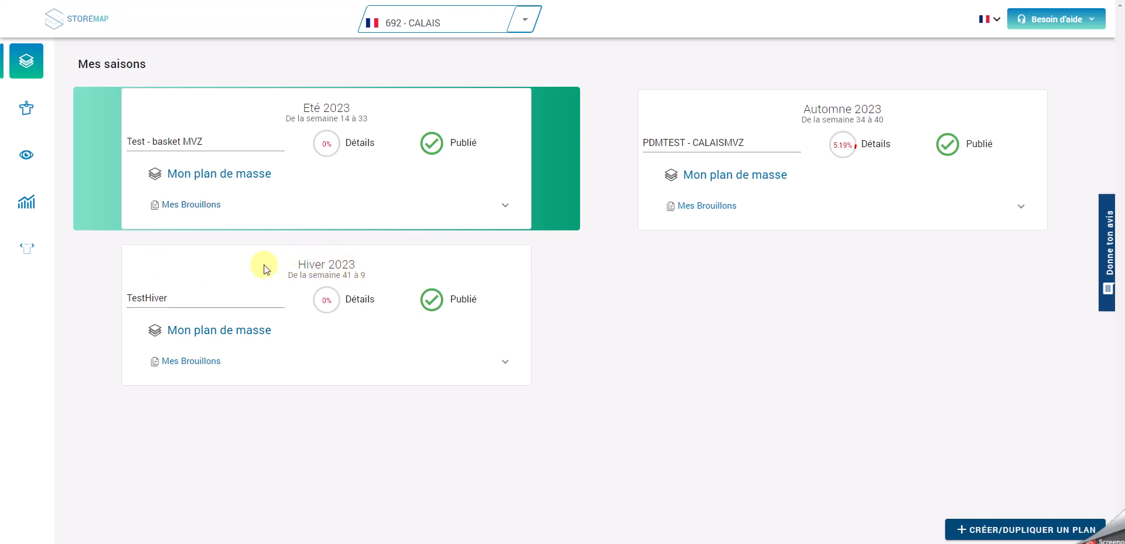
# Open the mass plan of the Hiver 2023 season.
pyautogui.click(205, 335)
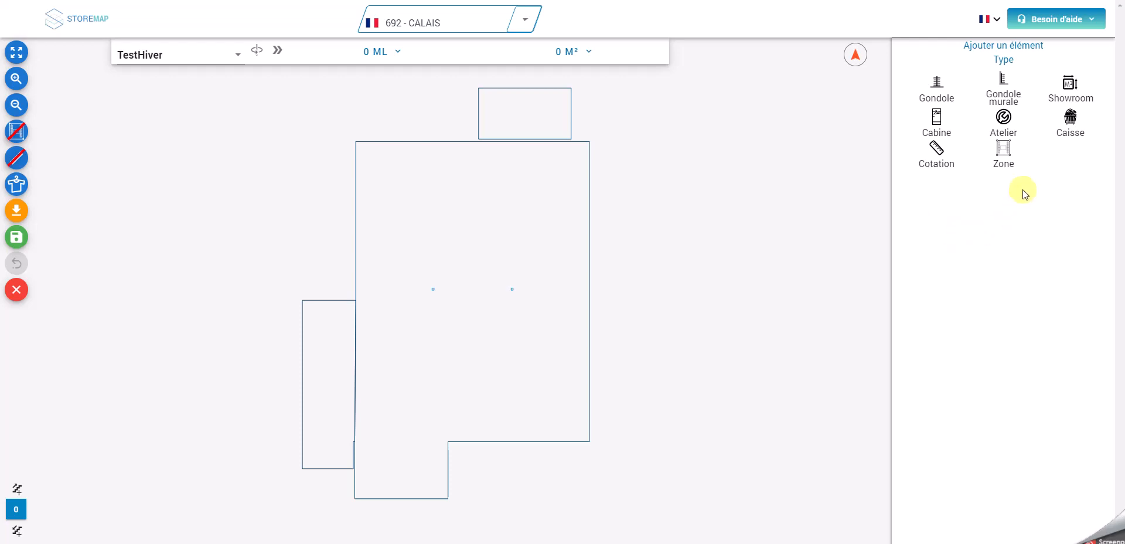
# Place a trial wall gondola of length 20 and width Pied de 50 in the main room's upper-left corner, and delete it.
pyautogui.click(1002, 94)
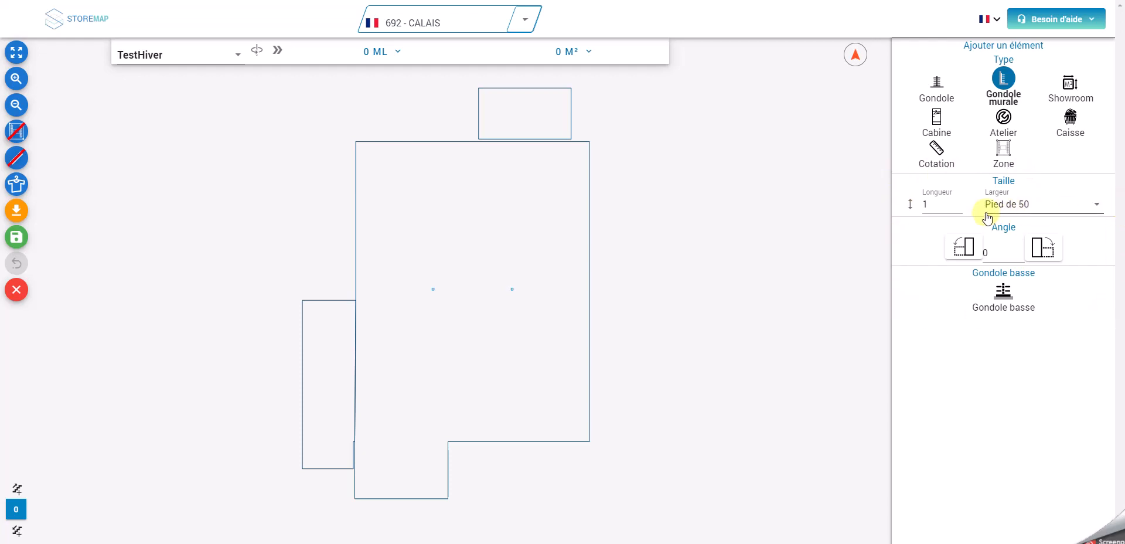
pyautogui.click(935, 204)
pyautogui.doubleClick(936, 204)
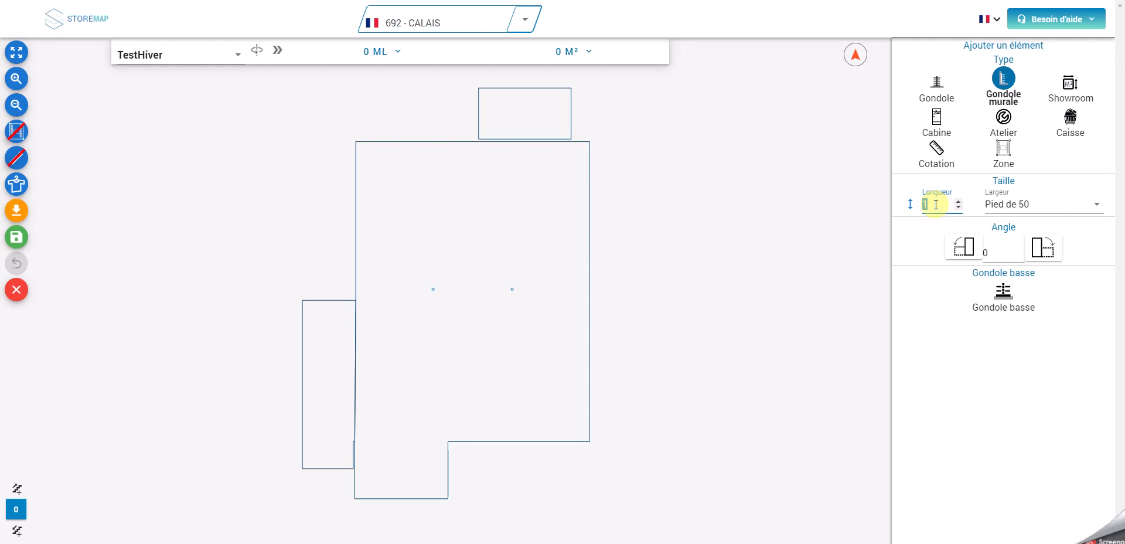
pyautogui.write('20')
pyautogui.click(1022, 204)
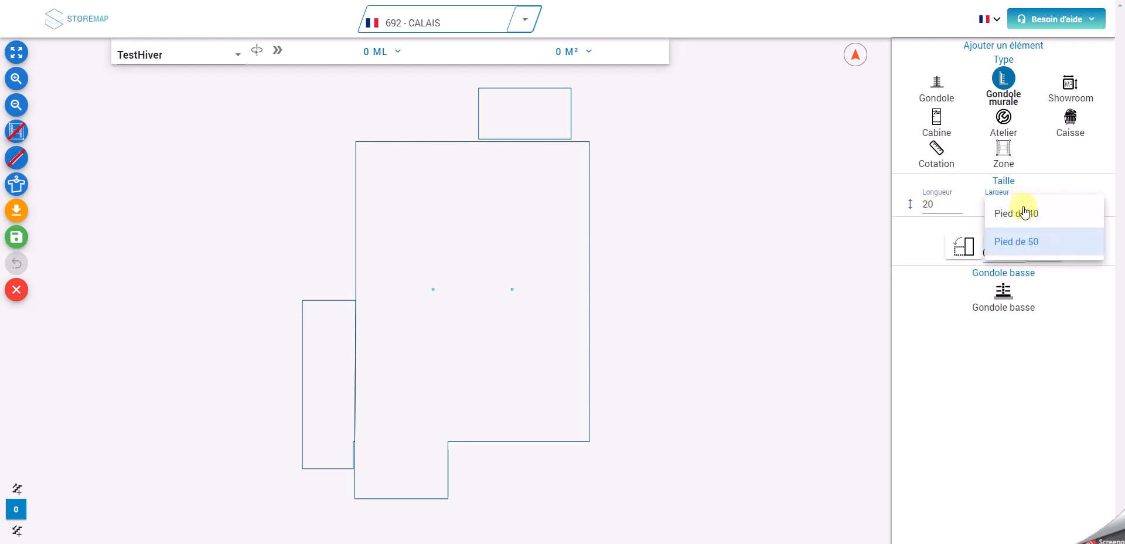
pyautogui.click(1030, 240)
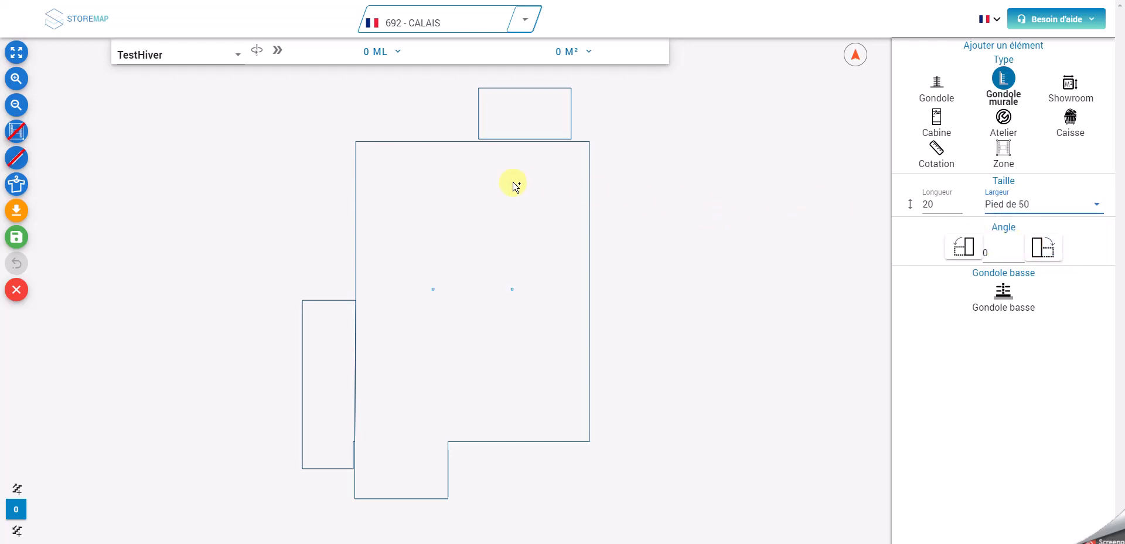
pyautogui.click(357, 142)
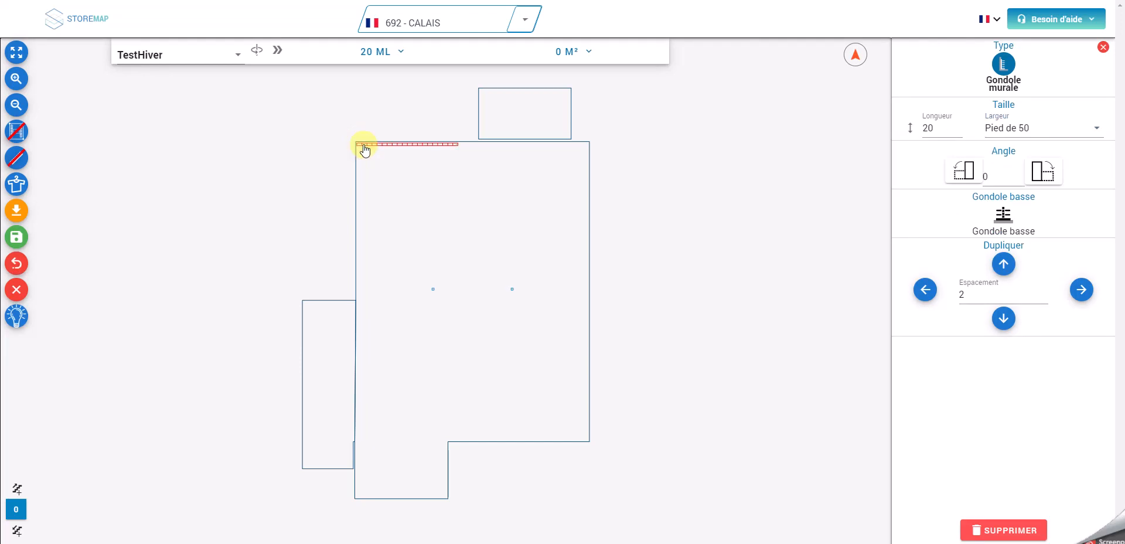
pyautogui.click(1004, 528)
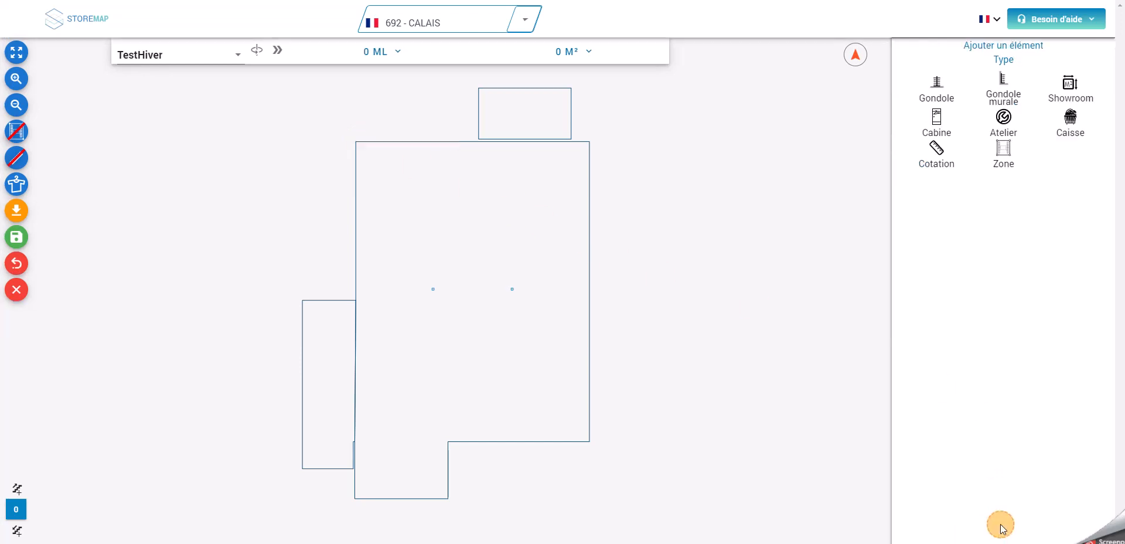
# Add a wall gondola at the main room's upper-left corner and stretch it along the top wall to length 33.
pyautogui.click(1000, 79)
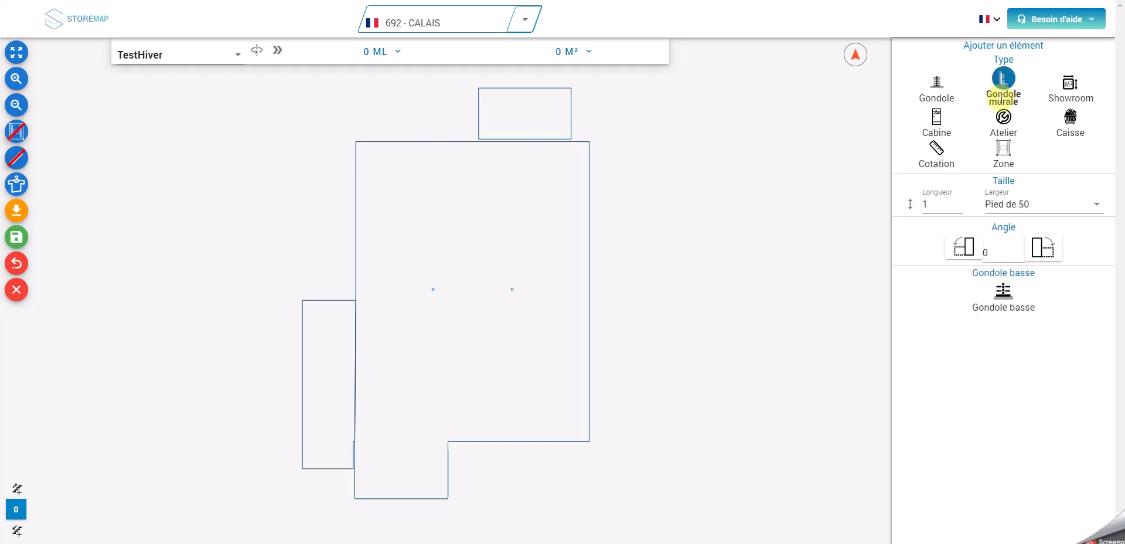
pyautogui.click(359, 147)
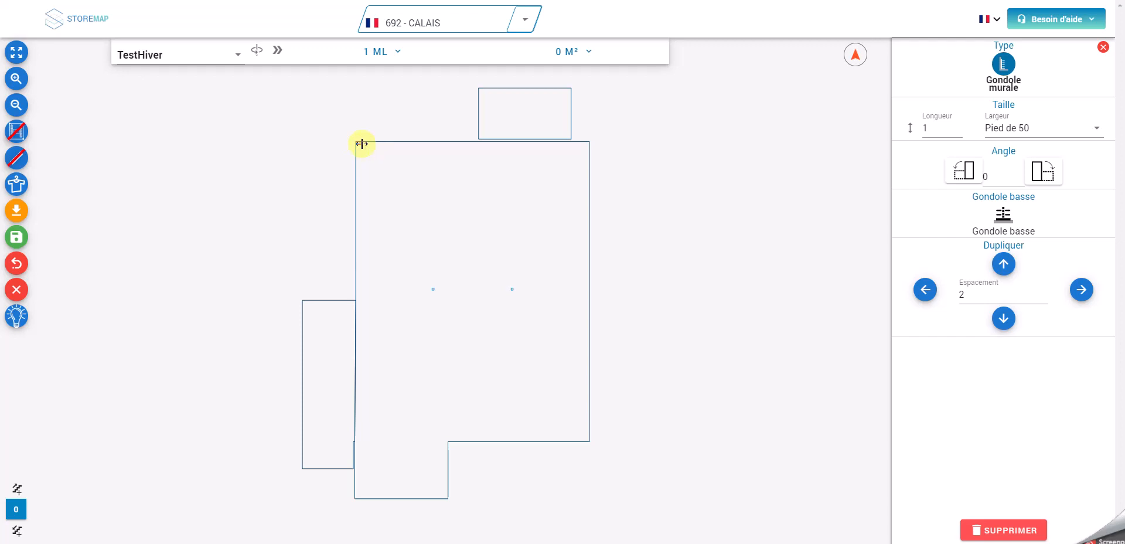
pyautogui.moveTo(362, 144); pyautogui.dragTo(521, 147)
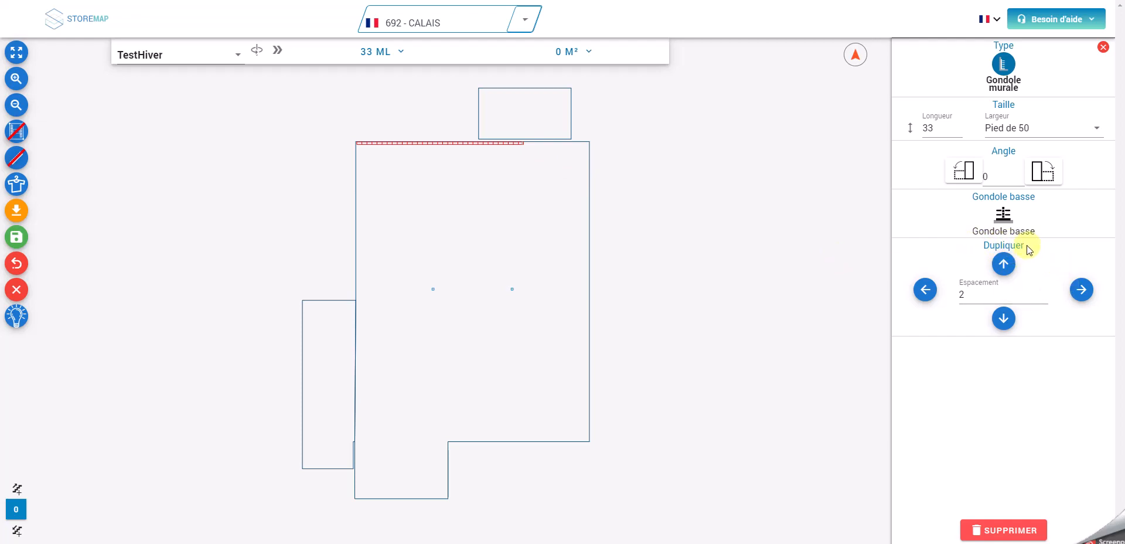
# Duplicate the top wall gondola to the right with a spacing of 3 and shorten the copy to length 10, ending at the right wall.
pyautogui.click(967, 294)
pyautogui.doubleClick(968, 294)
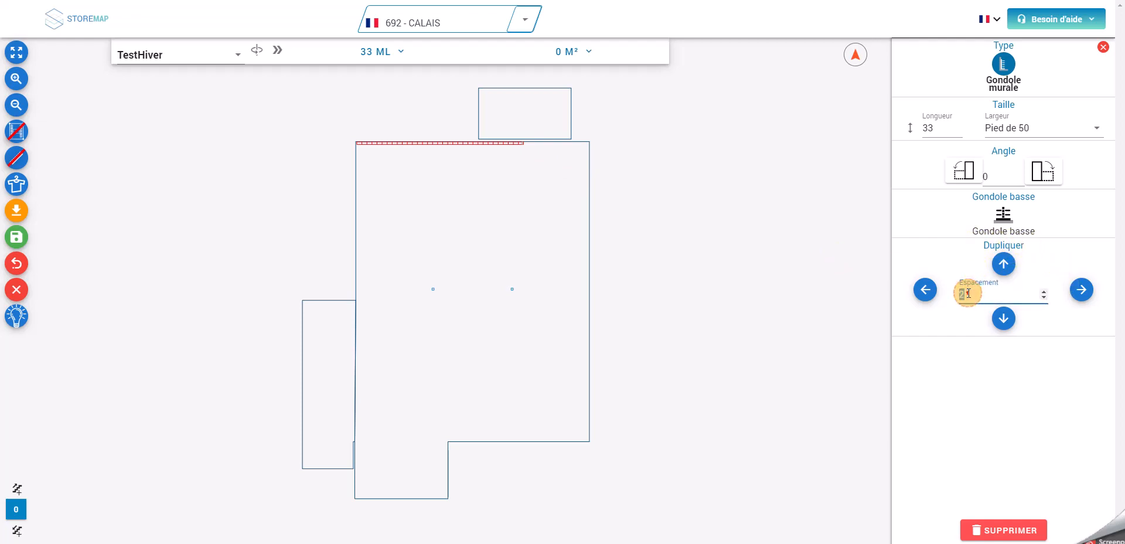
pyautogui.write('3')
pyautogui.click(1081, 289)
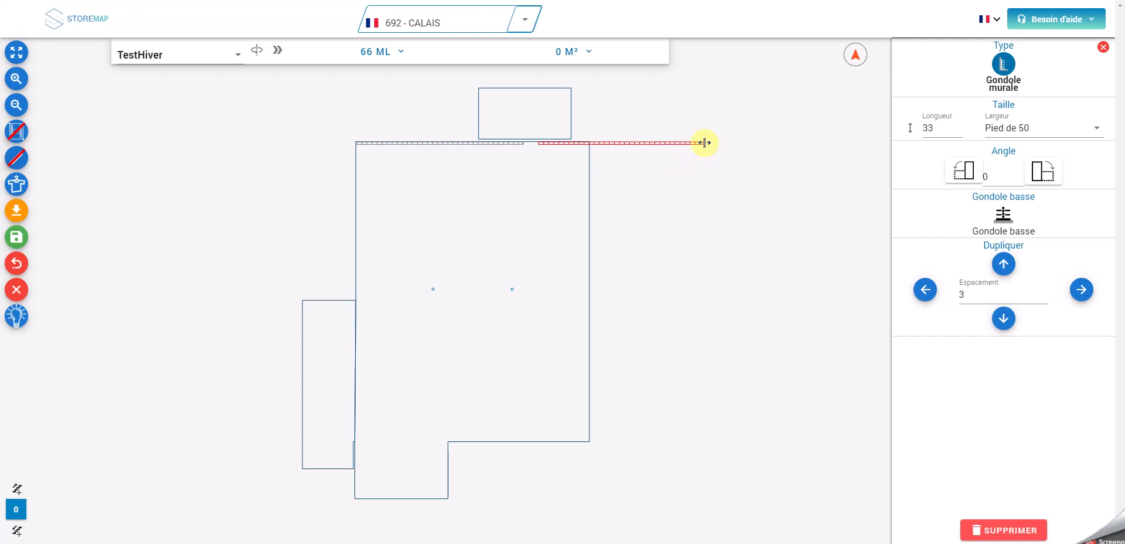
pyautogui.moveTo(703, 143); pyautogui.dragTo(589, 143)
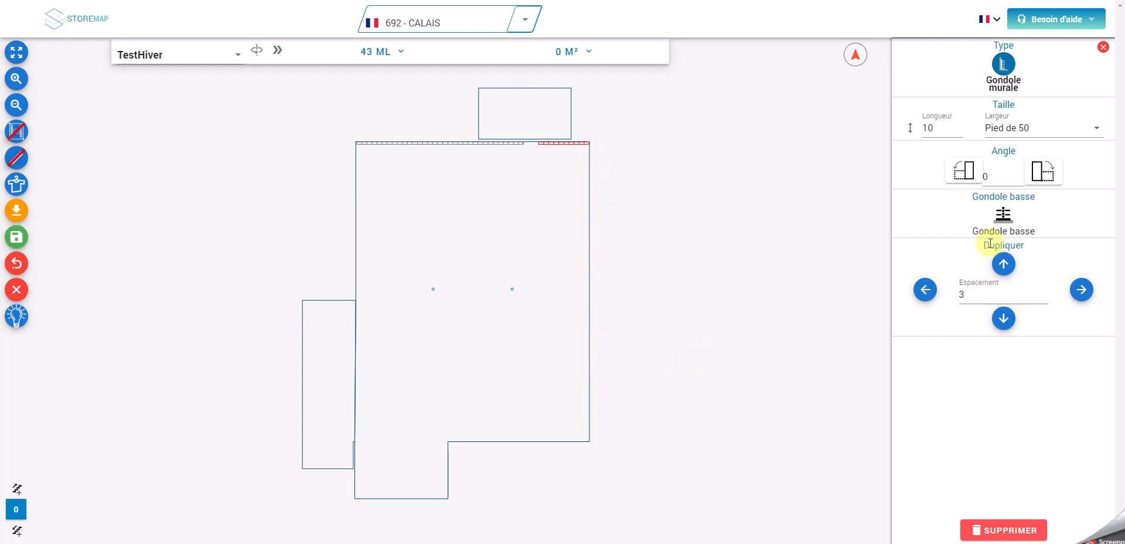
# Duplicate the short wall gondola downward, rotate the copy to 90° and fit it along the upper right wall at length 25.
pyautogui.click(1003, 319)
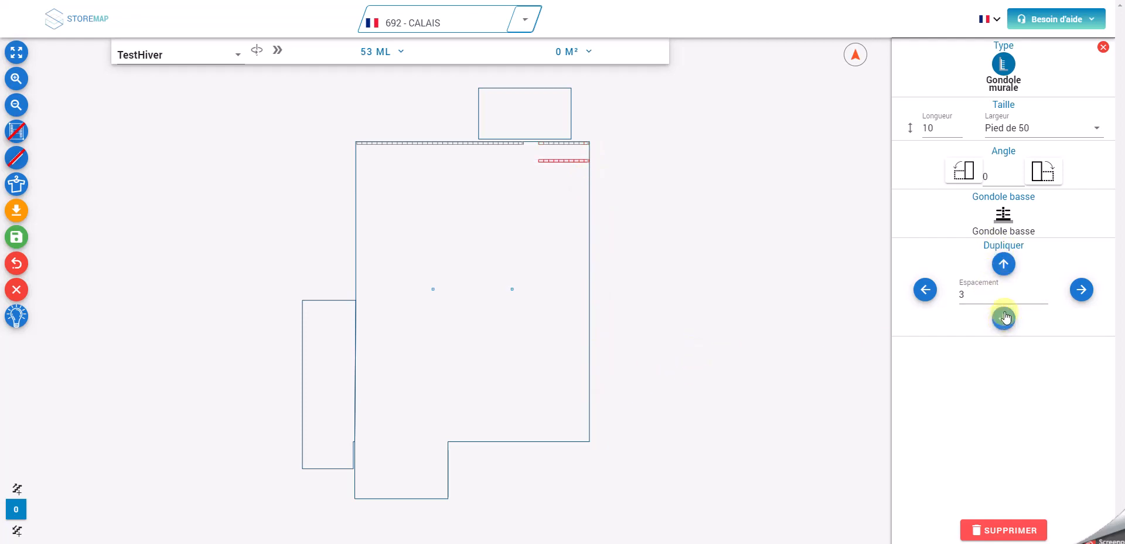
pyautogui.click(1037, 174)
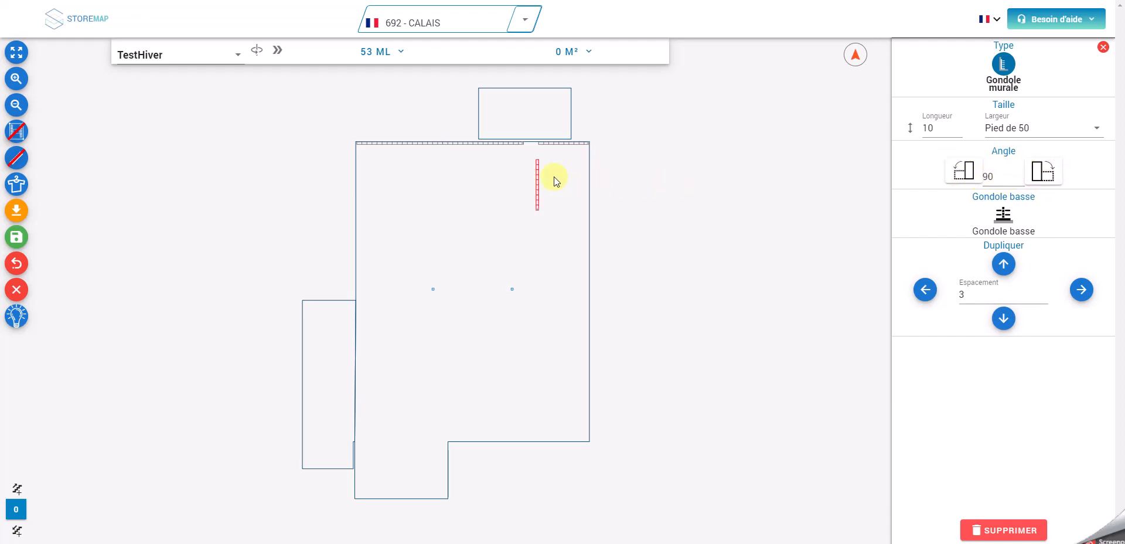
pyautogui.moveTo(538, 180); pyautogui.dragTo(588, 167)
pyautogui.moveTo(586, 232); pyautogui.dragTo(589, 272)
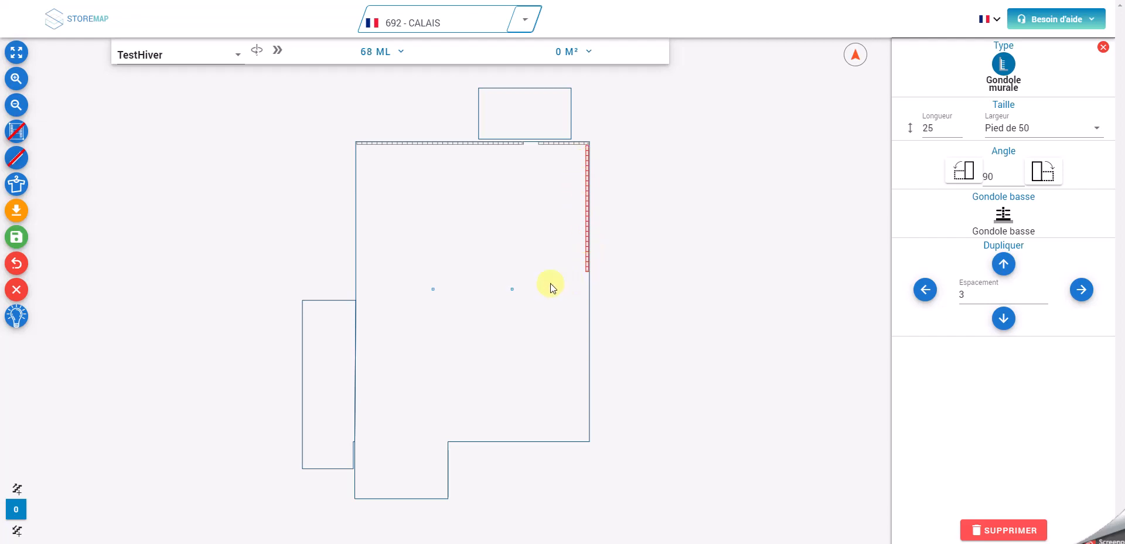
pyautogui.click(706, 219)
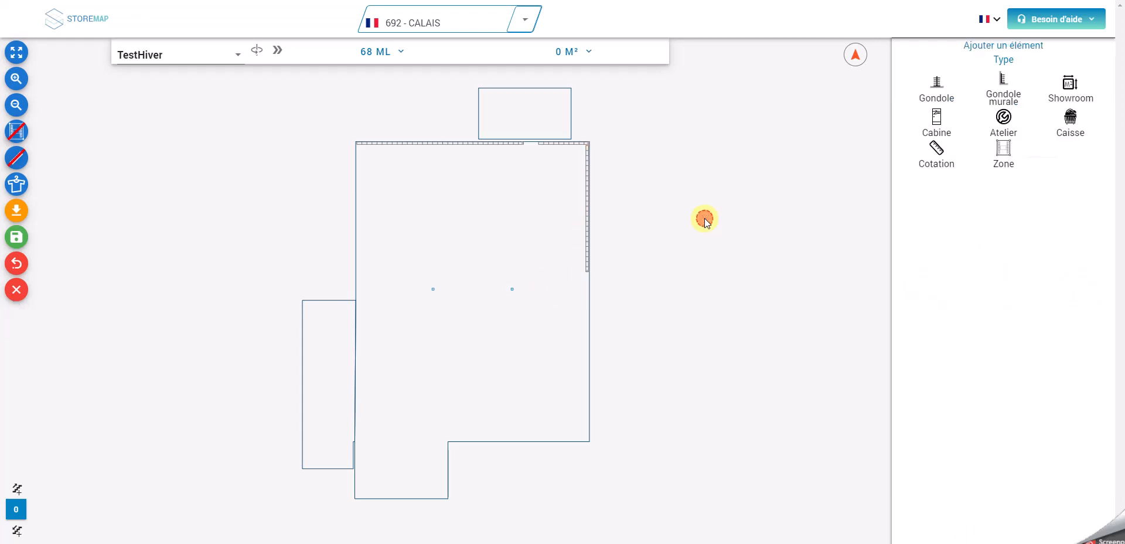
# Add a horizontal Gondole in the upper right area of the main room and stretch it to length 18.
pyautogui.click(936, 87)
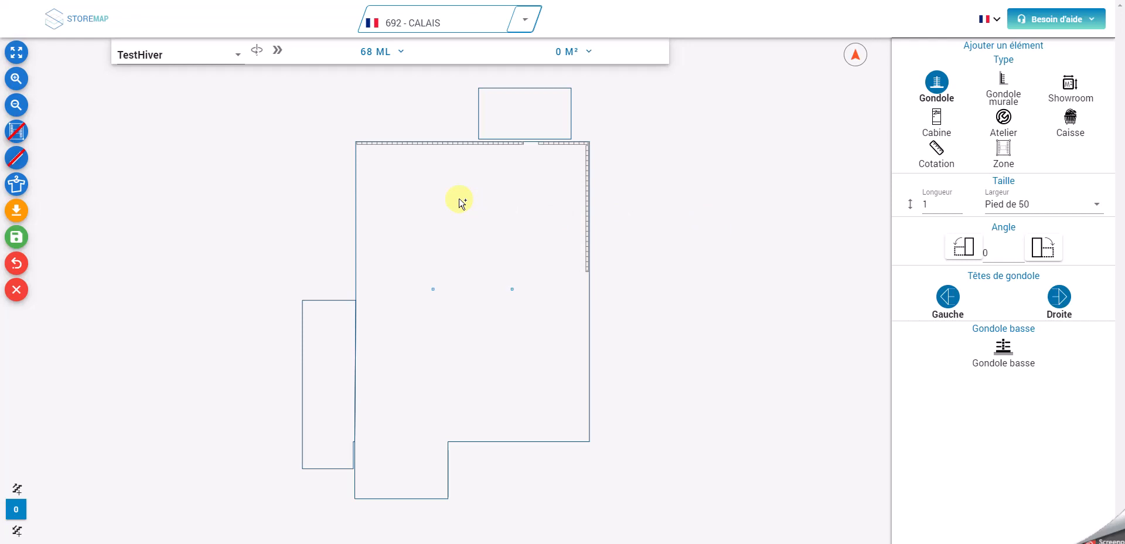
pyautogui.click(483, 198)
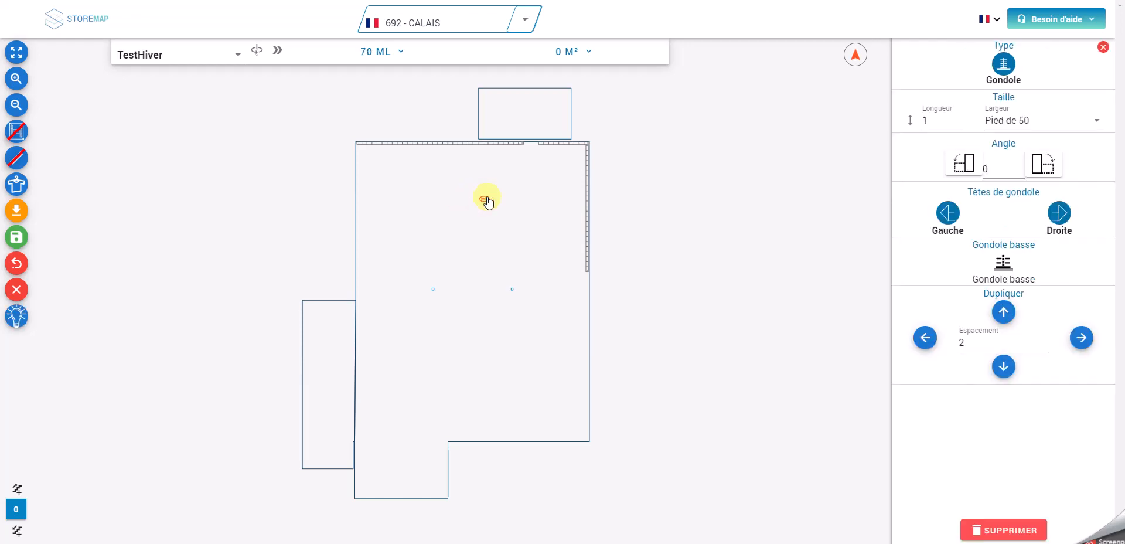
pyautogui.moveTo(488, 201); pyautogui.dragTo(577, 201)
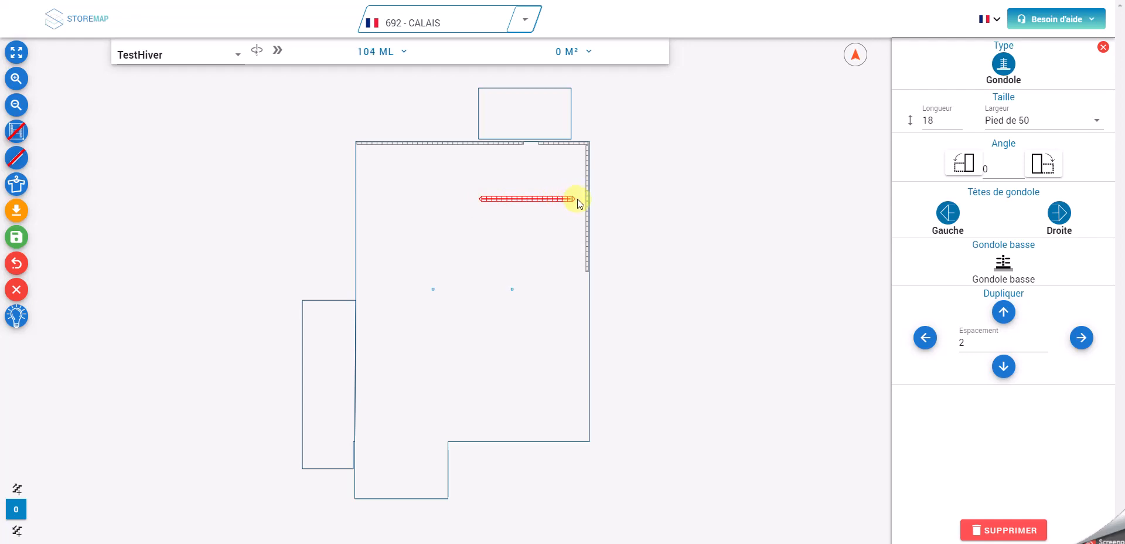
# Rotate the gondola to 90°, move it near the right wall gondola and remove its Gauche gondola head.
pyautogui.click(1041, 163)
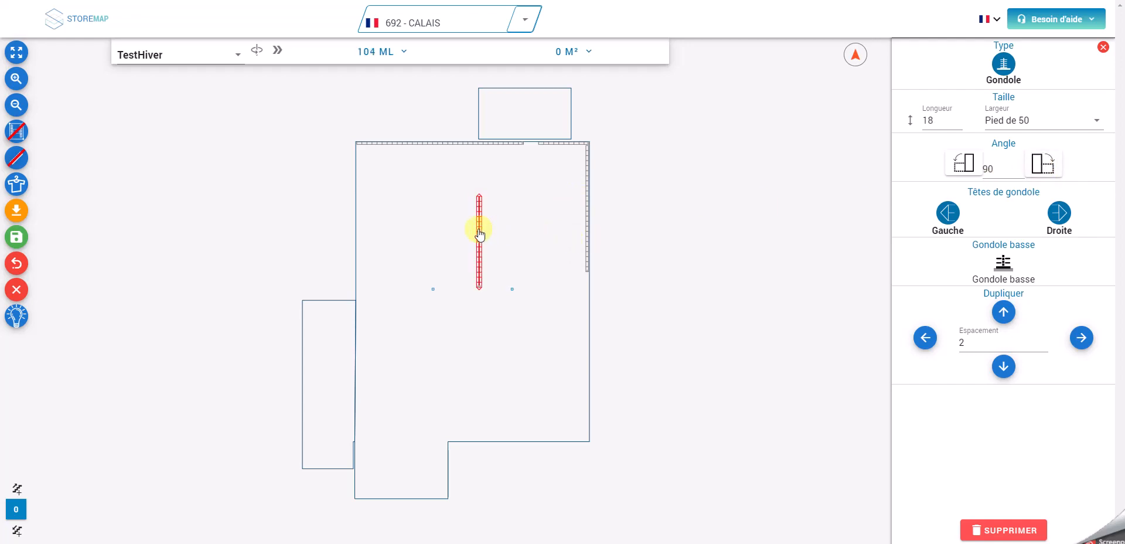
pyautogui.moveTo(479, 234); pyautogui.dragTo(548, 209)
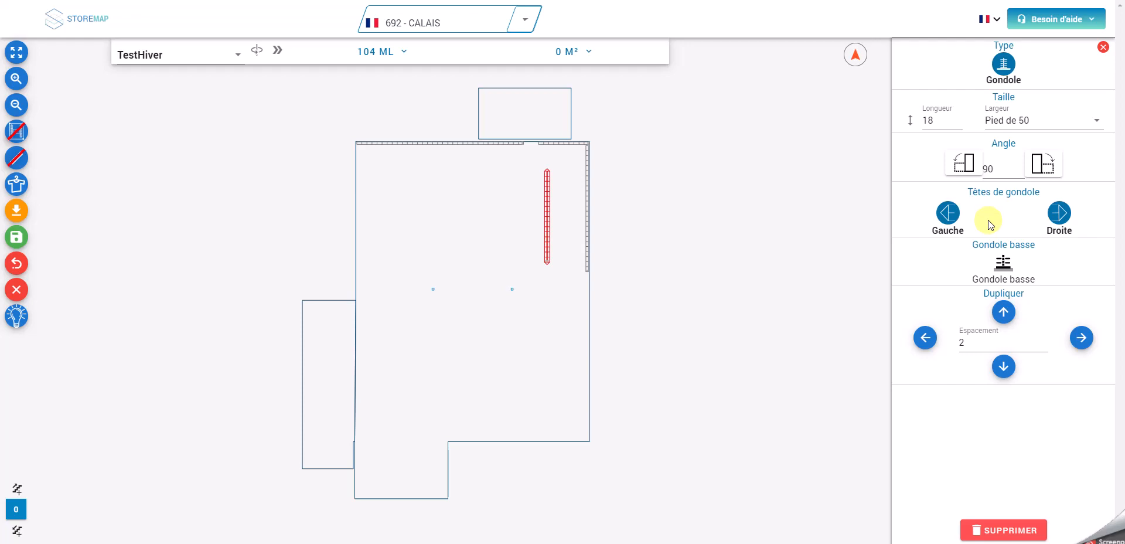
pyautogui.click(947, 213)
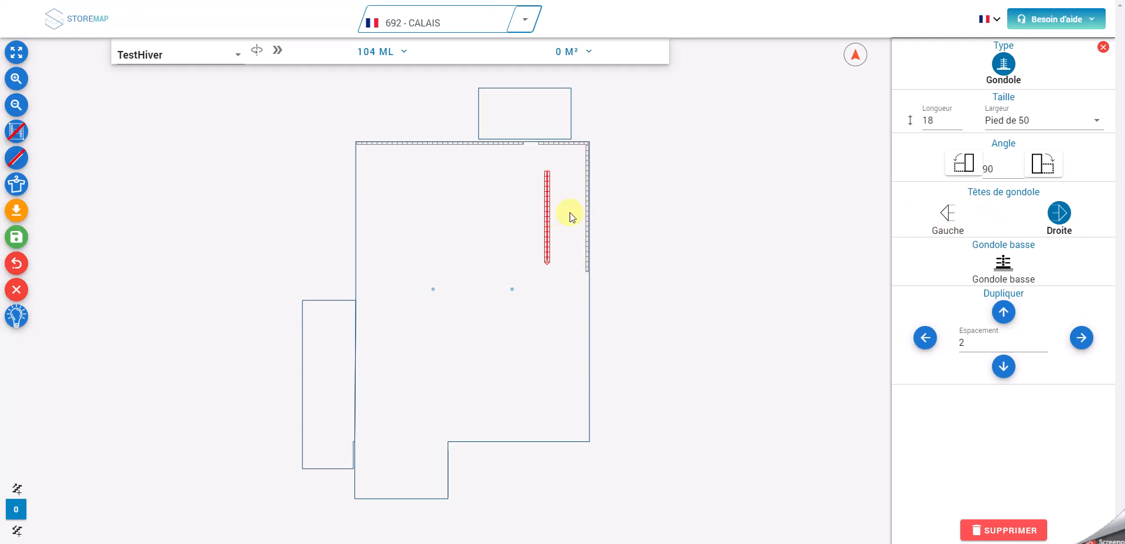
pyautogui.click(786, 180)
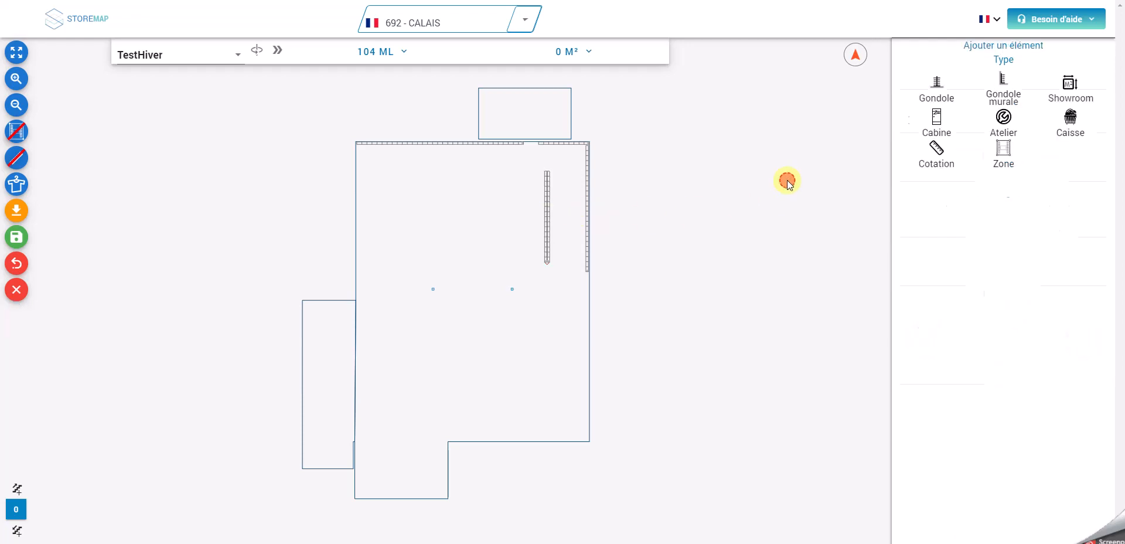
# Add a Cotation of length 2.5 between the gondola and the right wall gondola, with its end against the wall gondola.
pyautogui.click(935, 151)
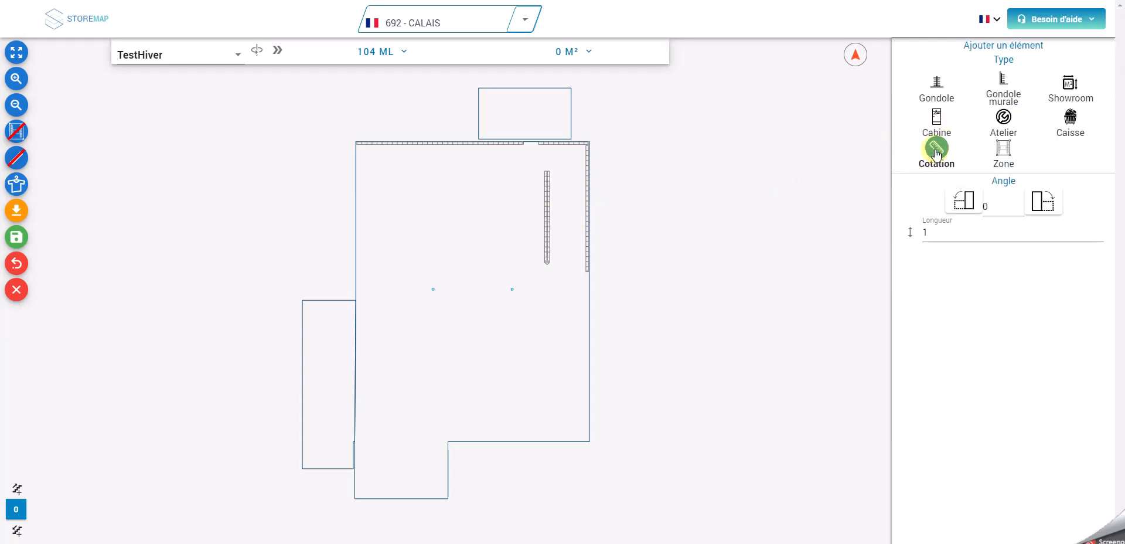
pyautogui.click(946, 232)
pyautogui.doubleClick(946, 232)
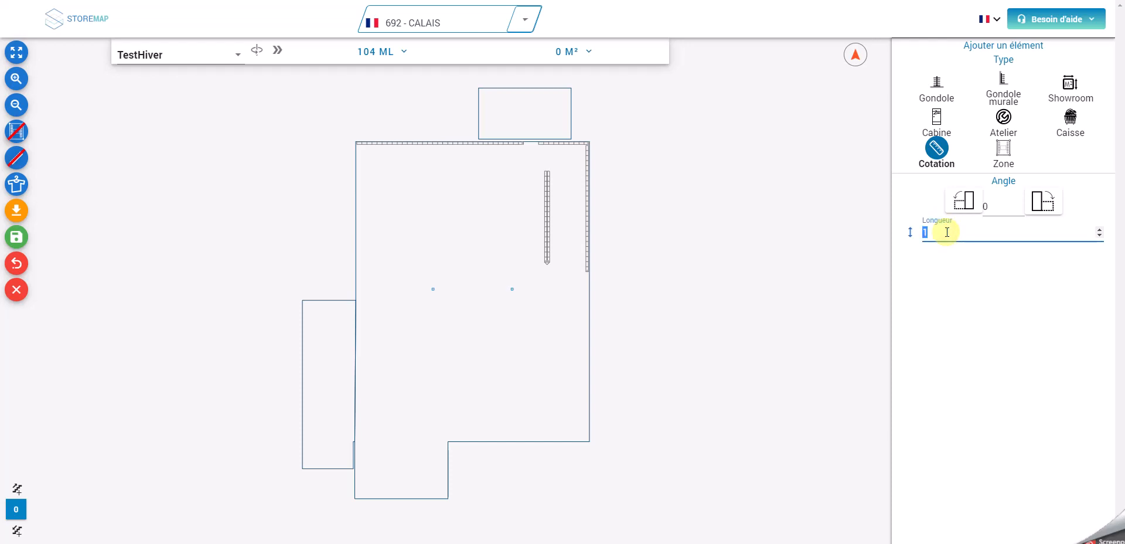
pyautogui.write('2.5')
pyautogui.click(572, 207)
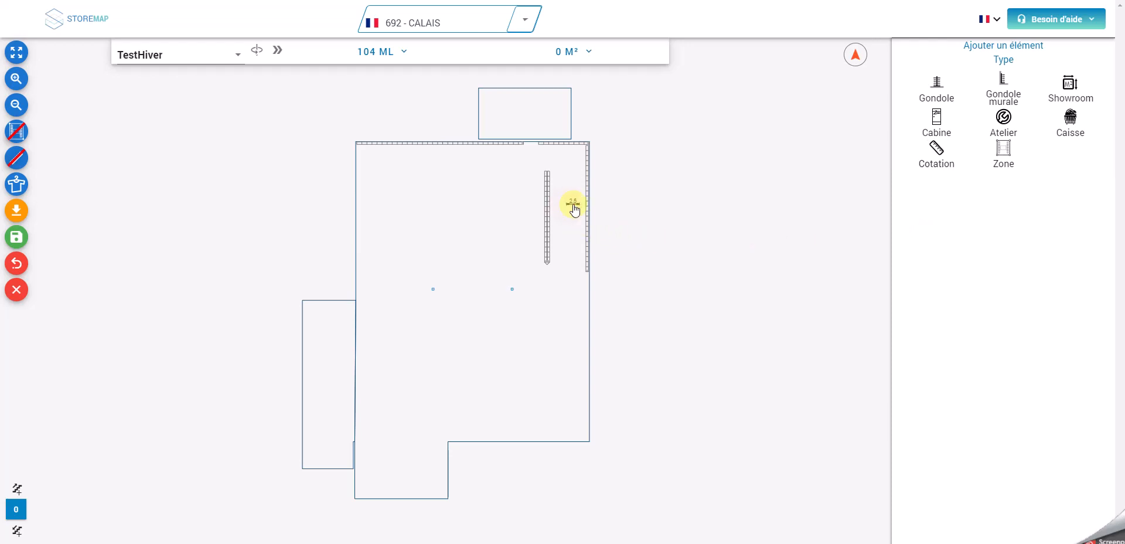
pyautogui.moveTo(572, 206); pyautogui.dragTo(578, 191)
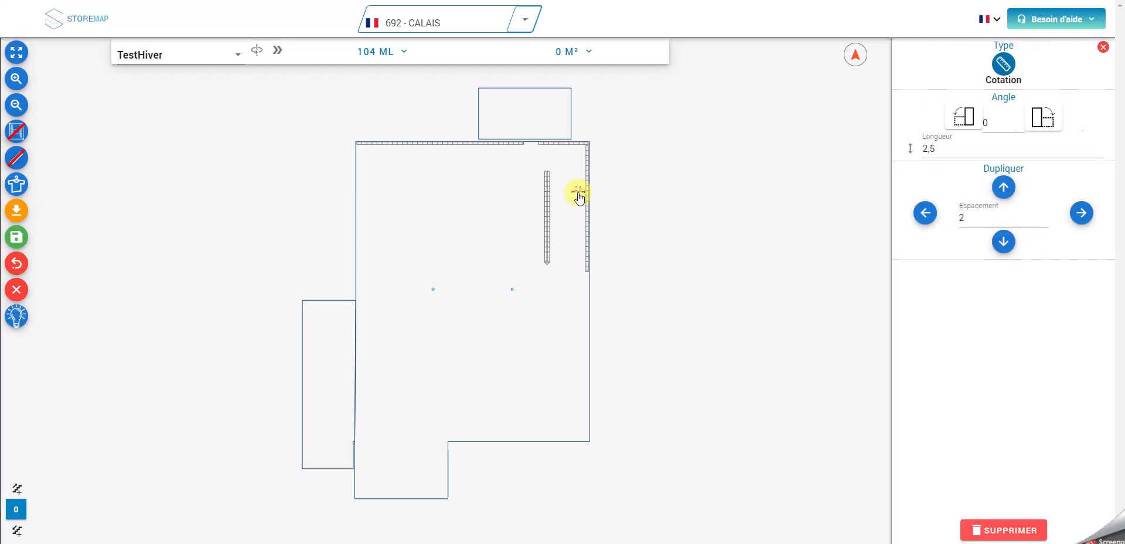
# Duplicate the 2.5 dimension, rotate the copy to 90° and place it directly below the top wall gondola.
pyautogui.click(1003, 187)
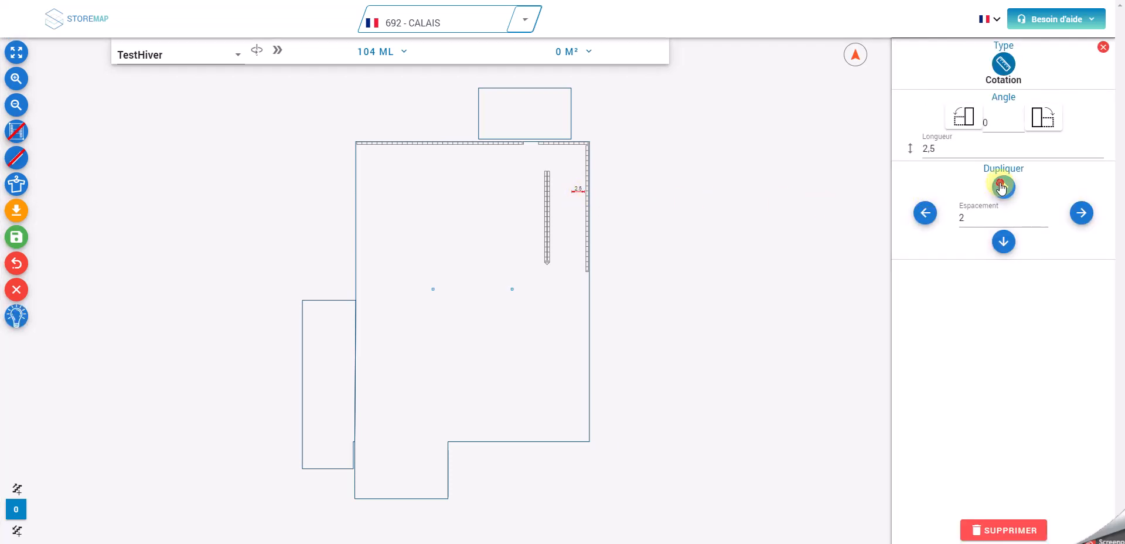
pyautogui.click(1043, 117)
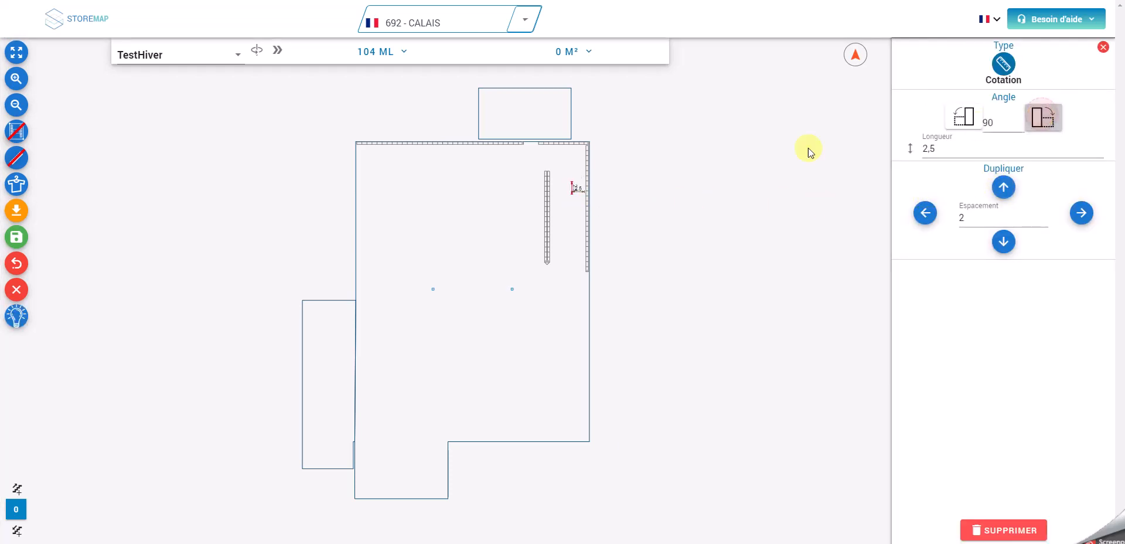
pyautogui.click(572, 188)
pyautogui.moveTo(571, 188); pyautogui.dragTo(571, 152)
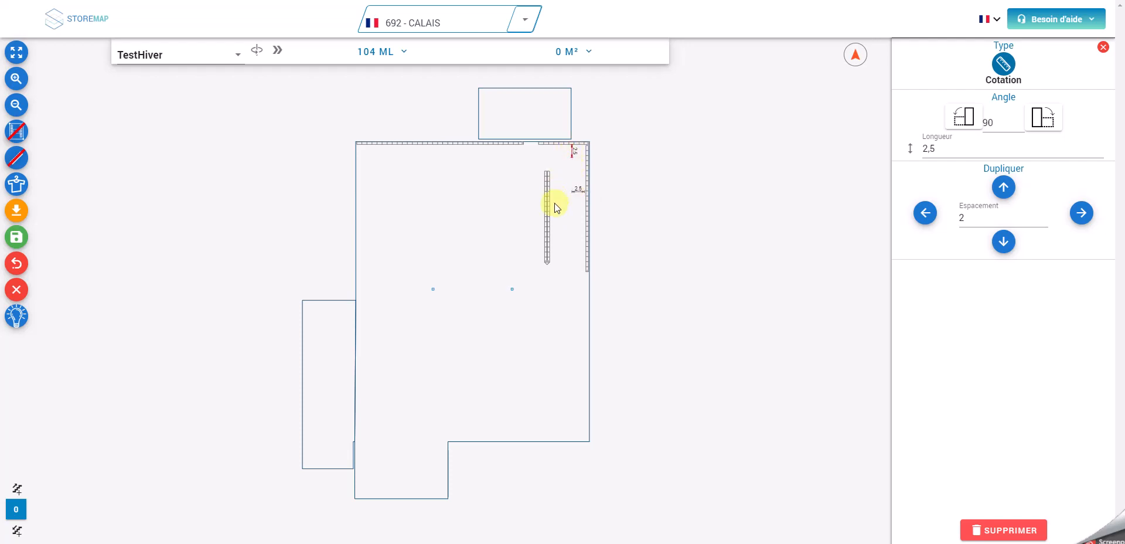
# Move the vertical gondola so its side and upper end align with the two 2.5 dimensions.
pyautogui.moveTo(548, 202); pyautogui.dragTo(568, 191)
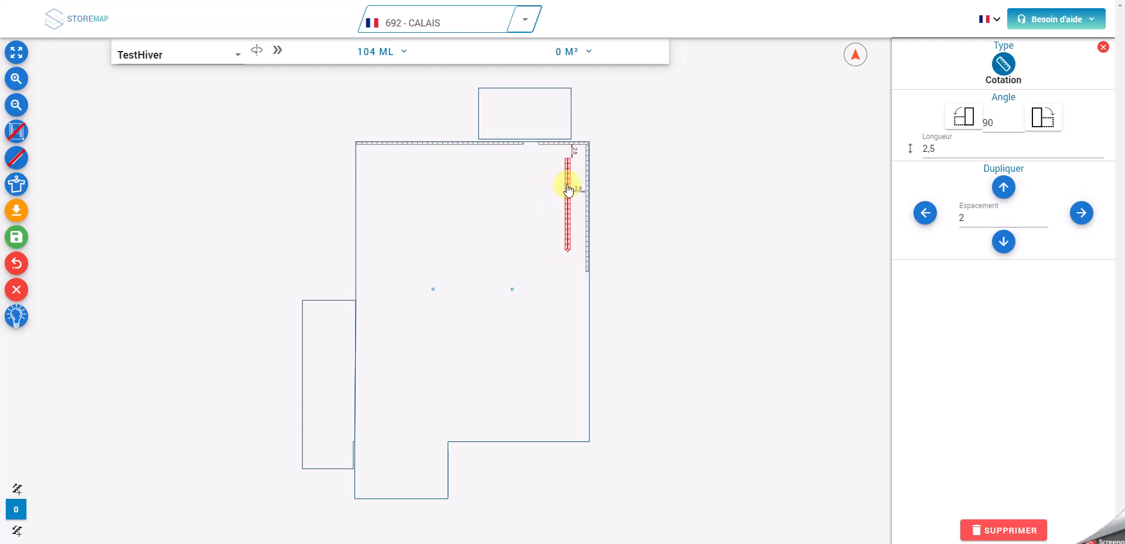
pyautogui.click(568, 211)
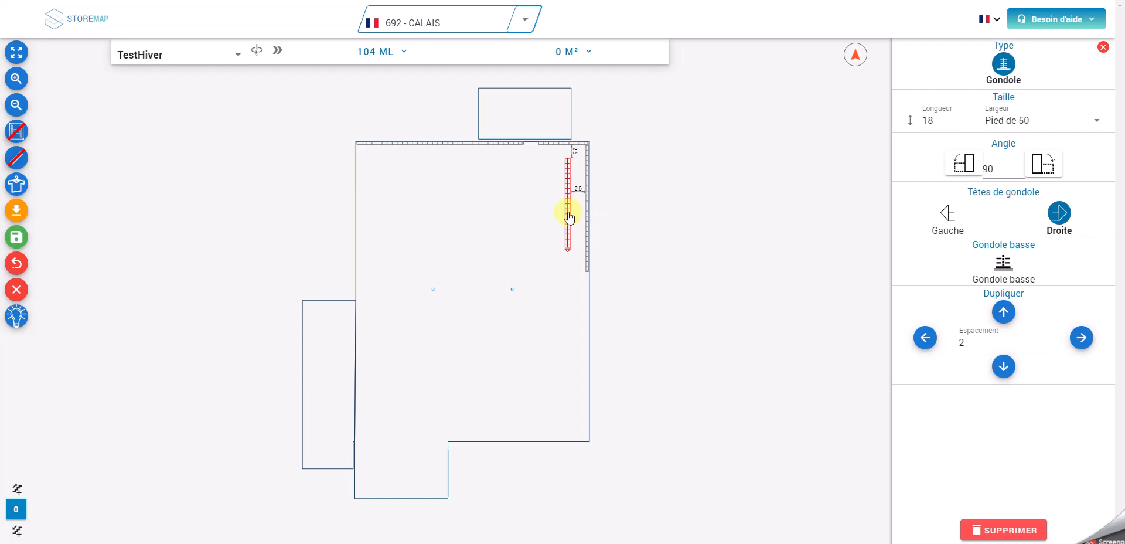
pyautogui.click(567, 212)
pyautogui.moveTo(569, 216); pyautogui.dragTo(571, 216)
# Duplicate the vertical gondola to the left with a spacing of 2.2.
pyautogui.click(966, 342)
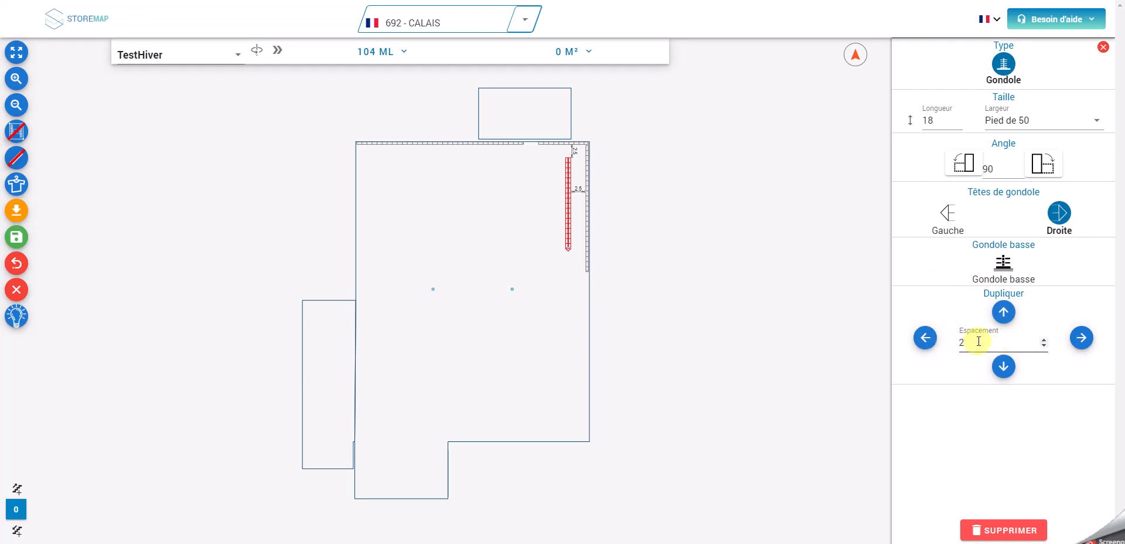
pyautogui.doubleClick(973, 346)
pyautogui.write('2.2')
pyautogui.click(924, 338)
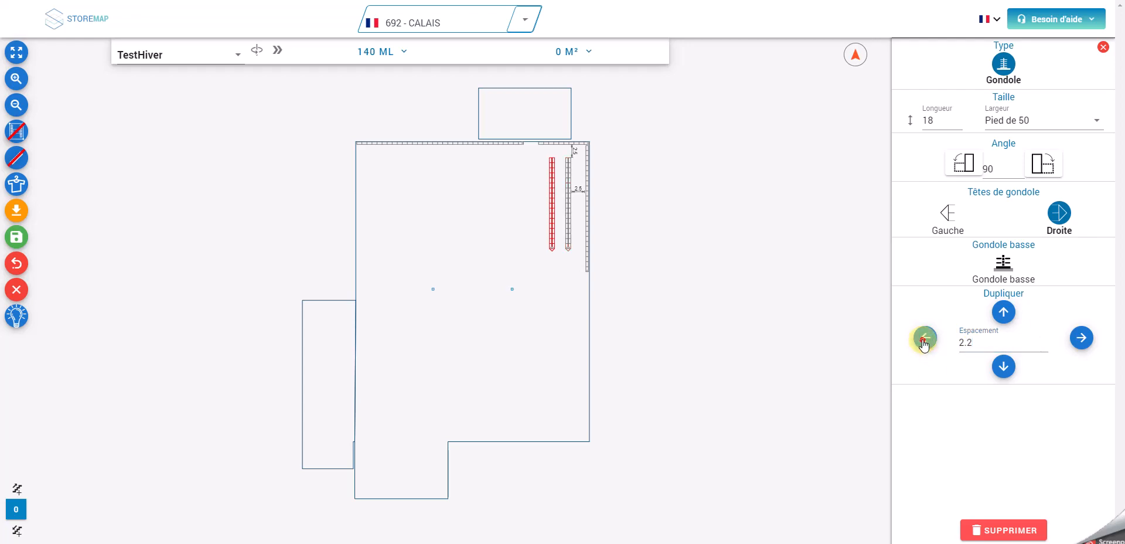
# Add eight more copies of the vertical gondola leftward at 2.2 spacing to form a row of ten gondolas.
pyautogui.click(924, 339)
pyautogui.click(924, 338)
pyautogui.click(924, 338)
pyautogui.click(924, 338)
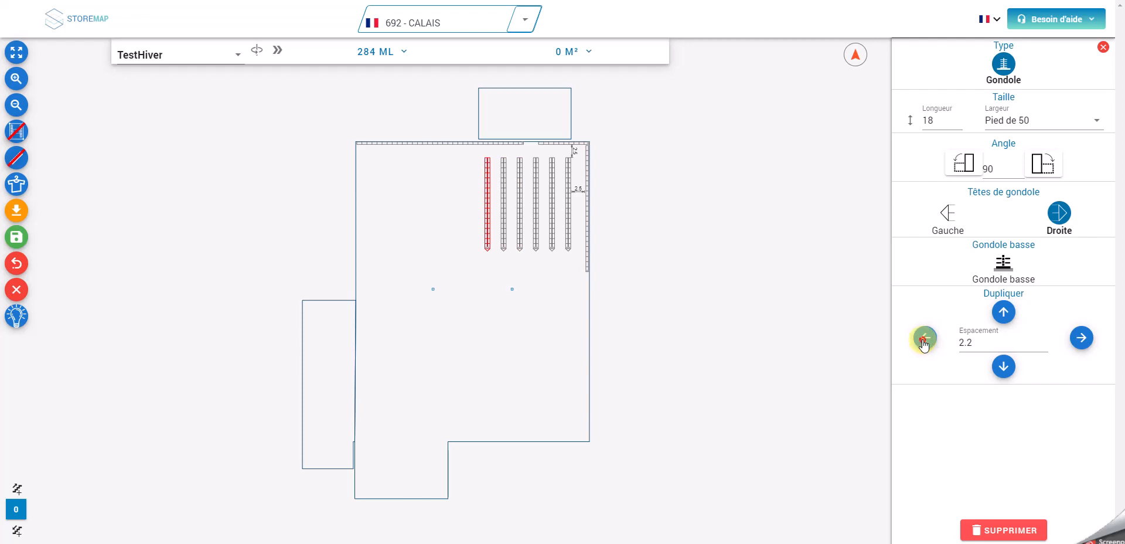
pyautogui.click(924, 339)
pyautogui.click(923, 339)
pyautogui.click(924, 338)
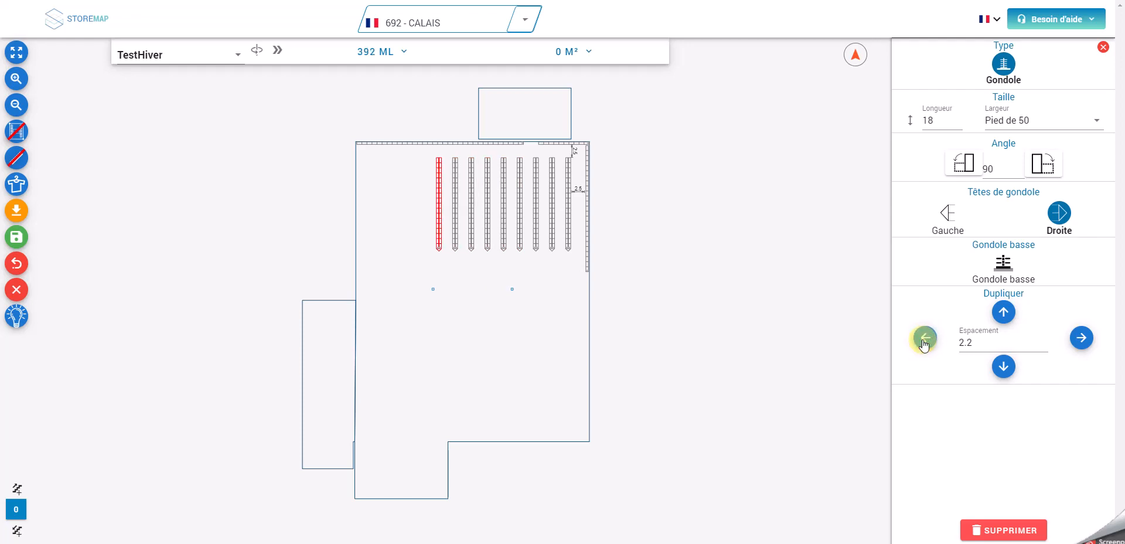
pyautogui.click(924, 339)
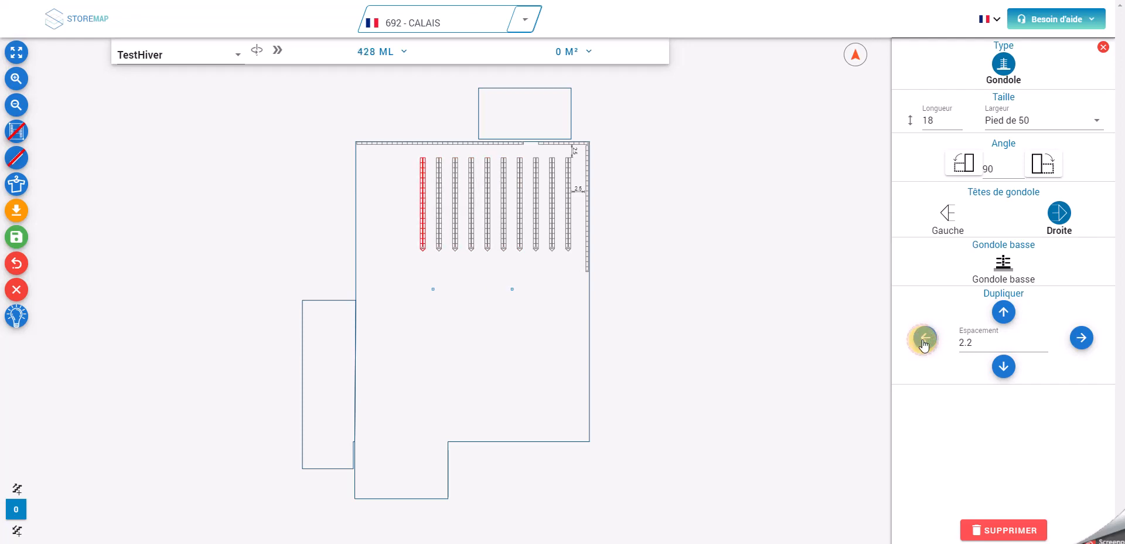
pyautogui.click(811, 275)
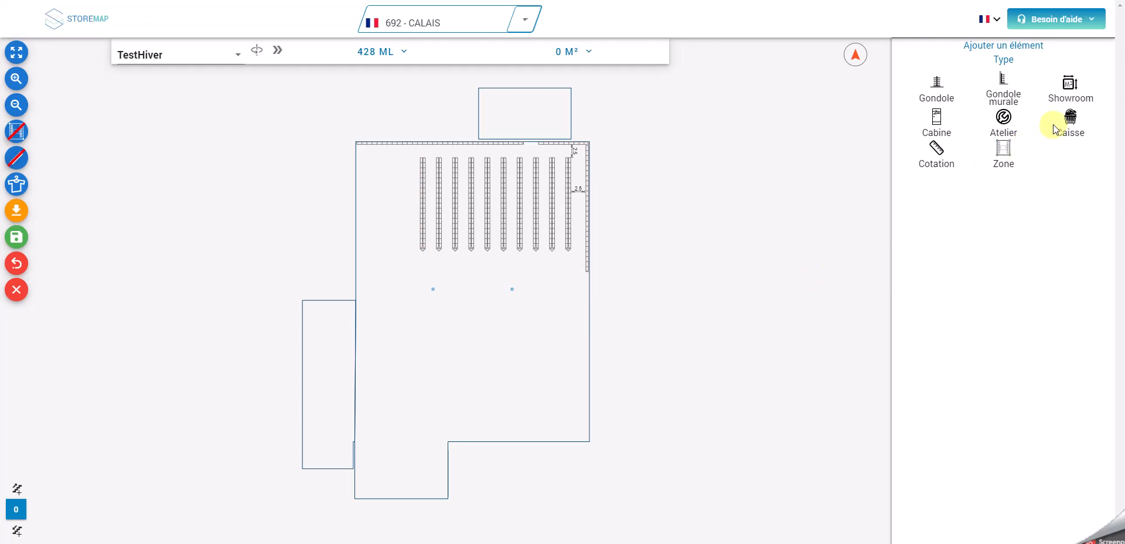
# Add a Showroom 8 wide and 18 long left of the gondola row, with its upper edge level with the gondolas.
pyautogui.click(1068, 88)
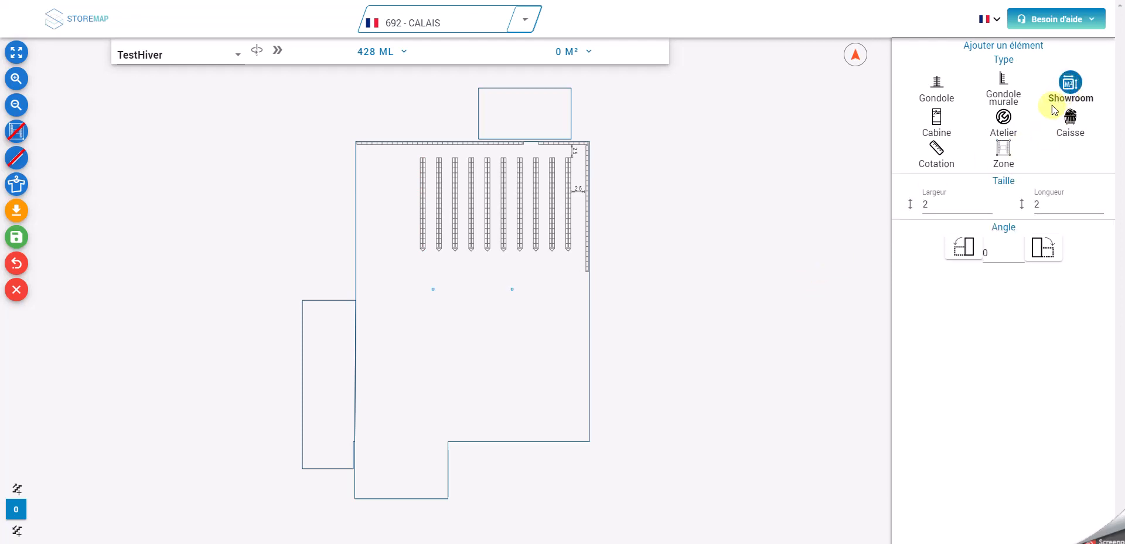
pyautogui.doubleClick(1050, 204)
pyautogui.write('18')
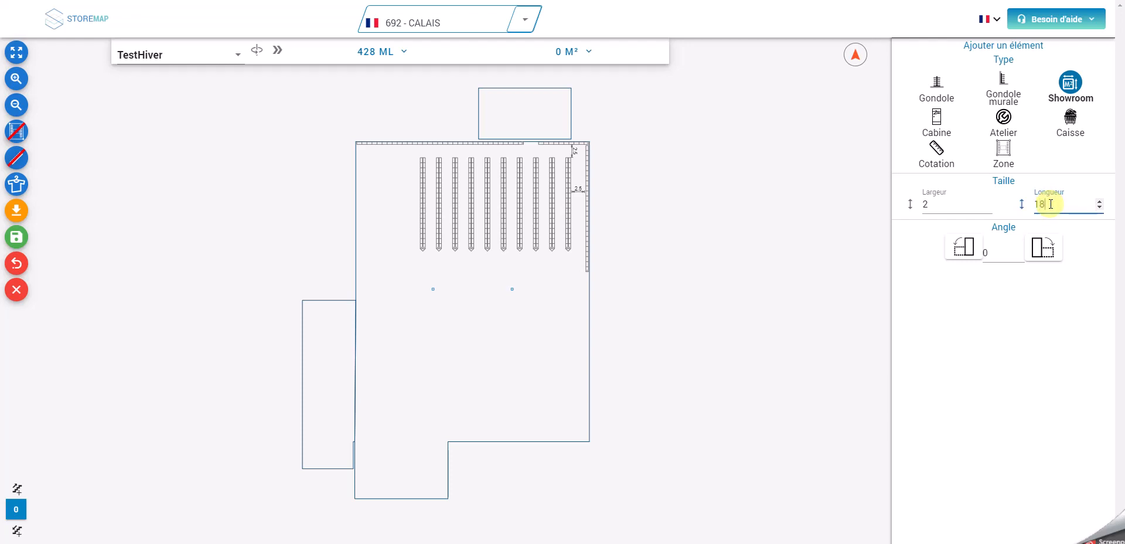
pyautogui.doubleClick(947, 206)
pyautogui.click(375, 167)
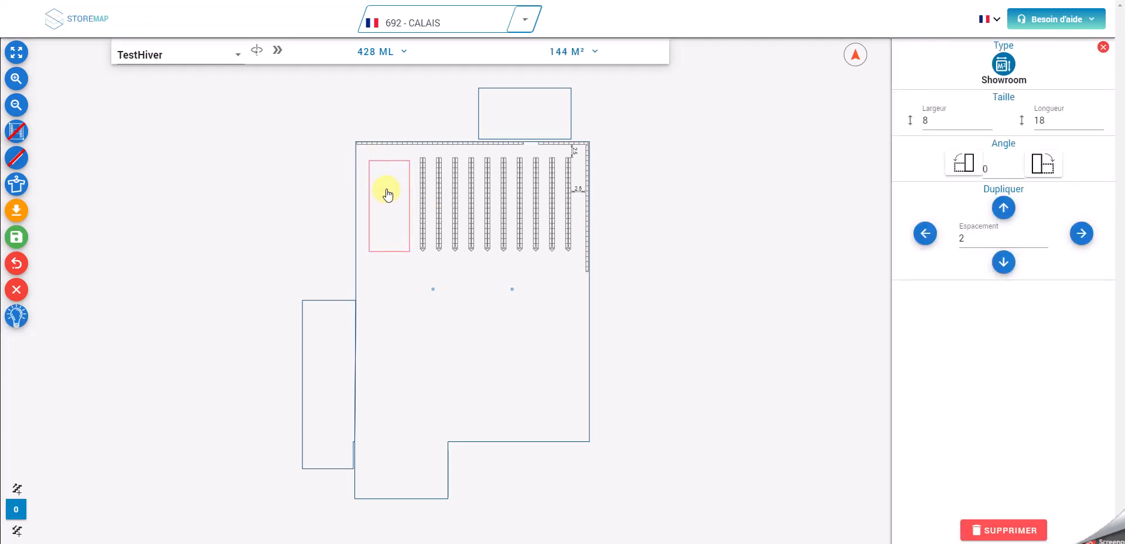
pyautogui.moveTo(386, 192); pyautogui.dragTo(387, 191)
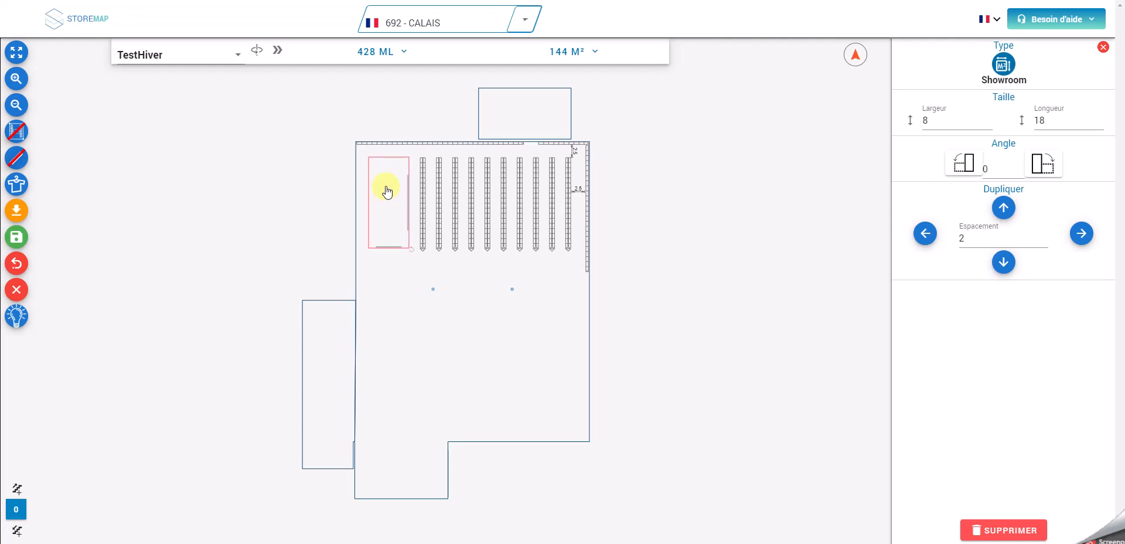